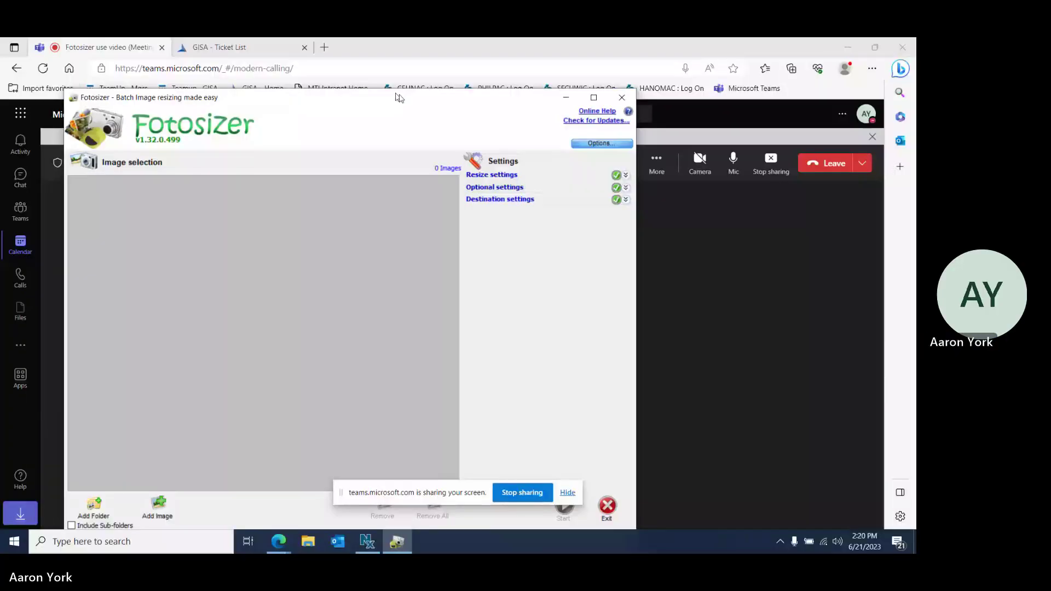
Drag the empty Fotosizer window up and to the right on screen
drag(401, 97, 458, 89)
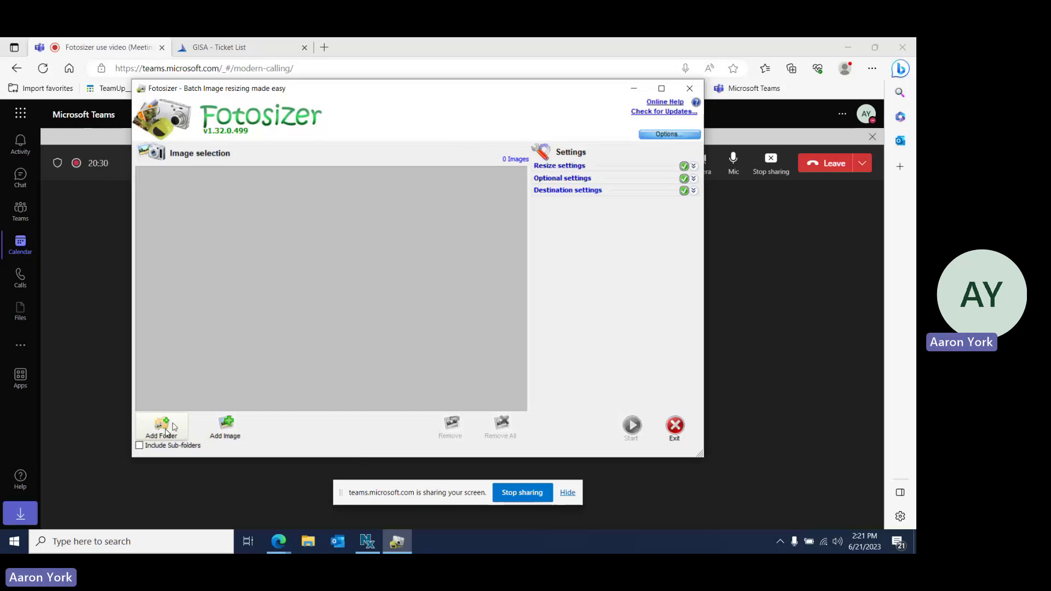
Add the FIELD PICS folder to Fotosizer, loading its 15 JPG photos at 640x480
click(167, 430)
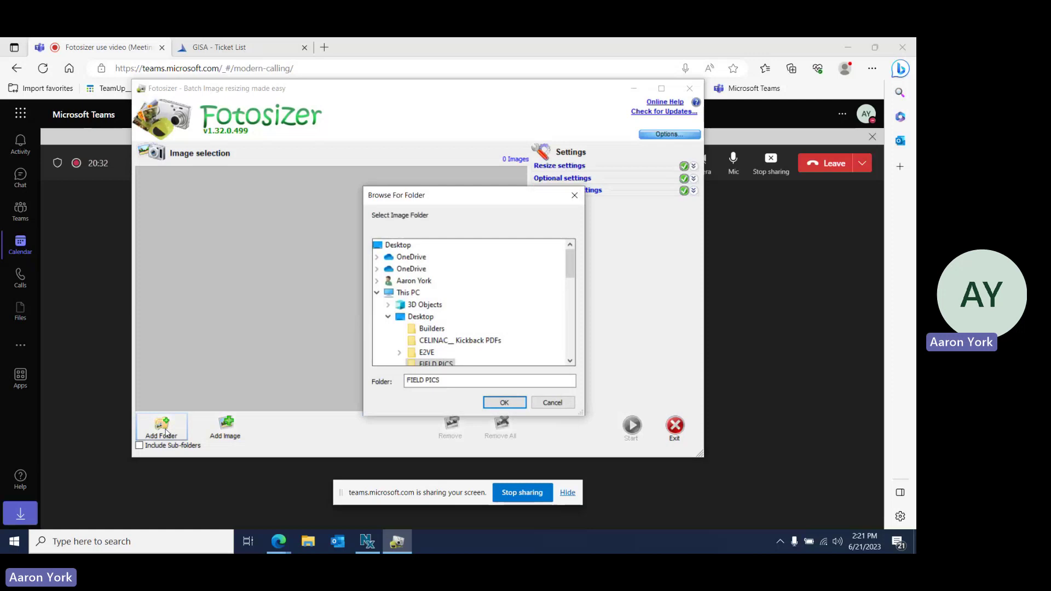
drag(472, 199, 413, 148)
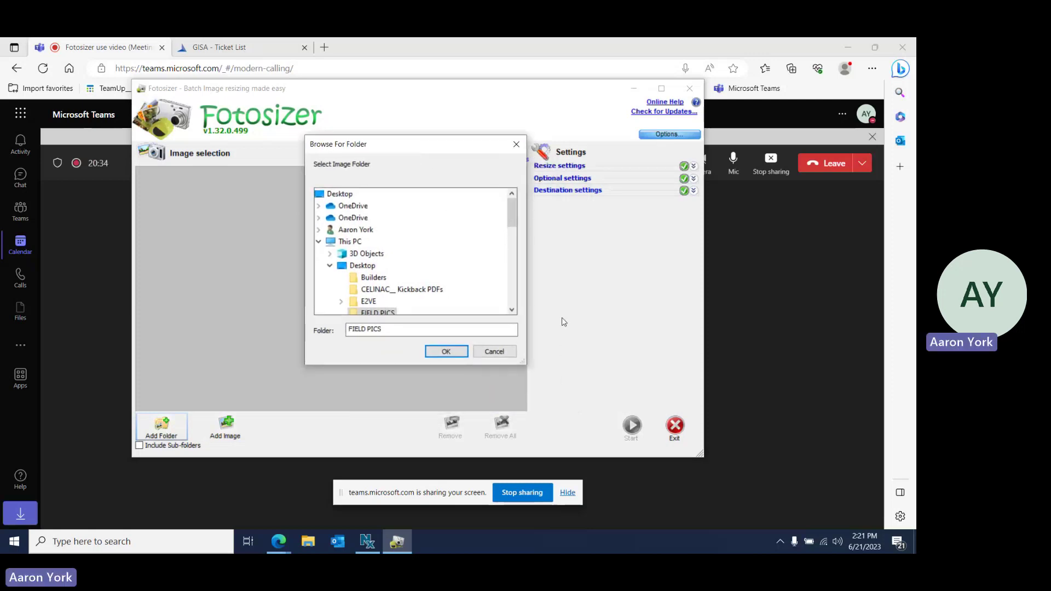
click(512, 310)
click(513, 311)
click(512, 311)
click(512, 310)
click(512, 310)
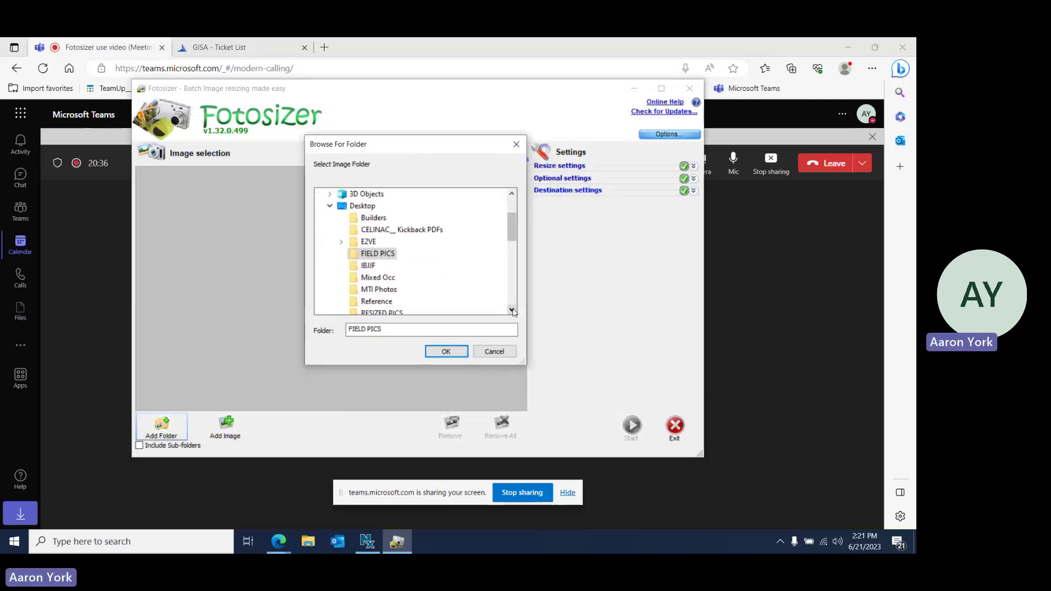
click(512, 310)
click(512, 311)
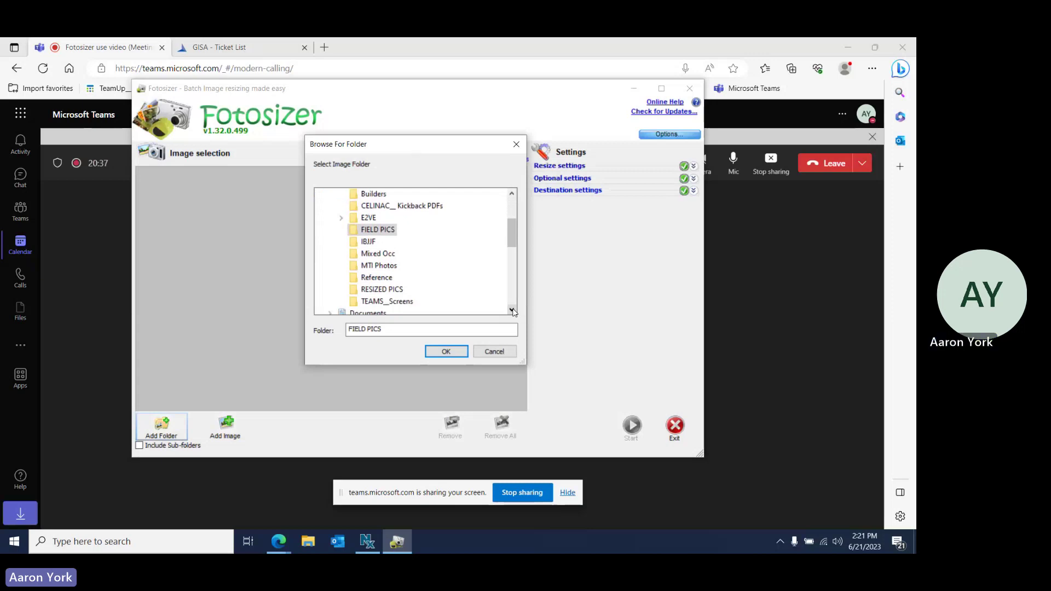
click(445, 352)
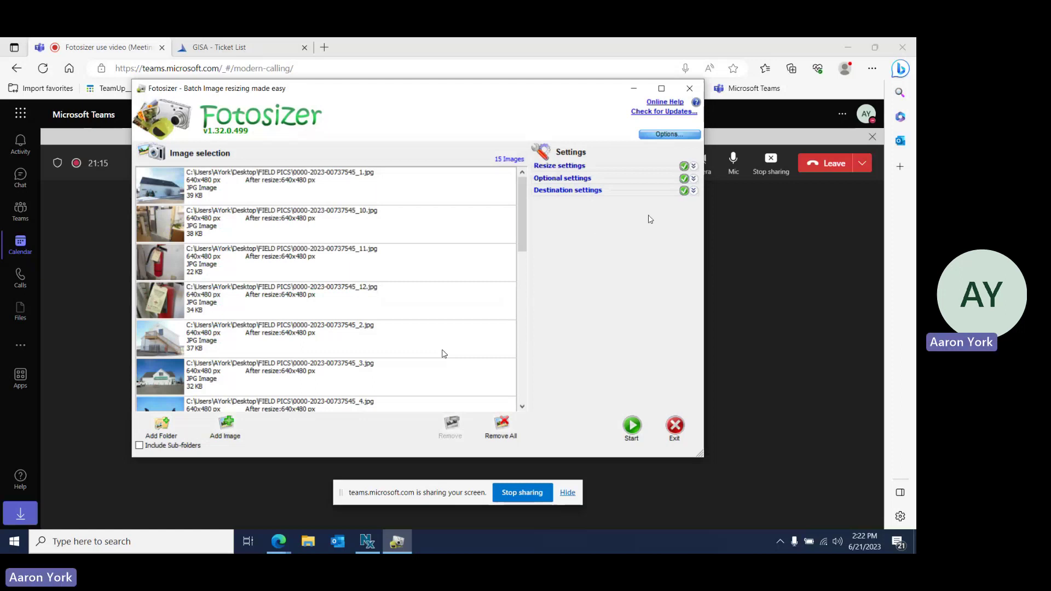
Expand Destination settings: Desktop output, original format, filename mask %F_%Wx%H
click(694, 191)
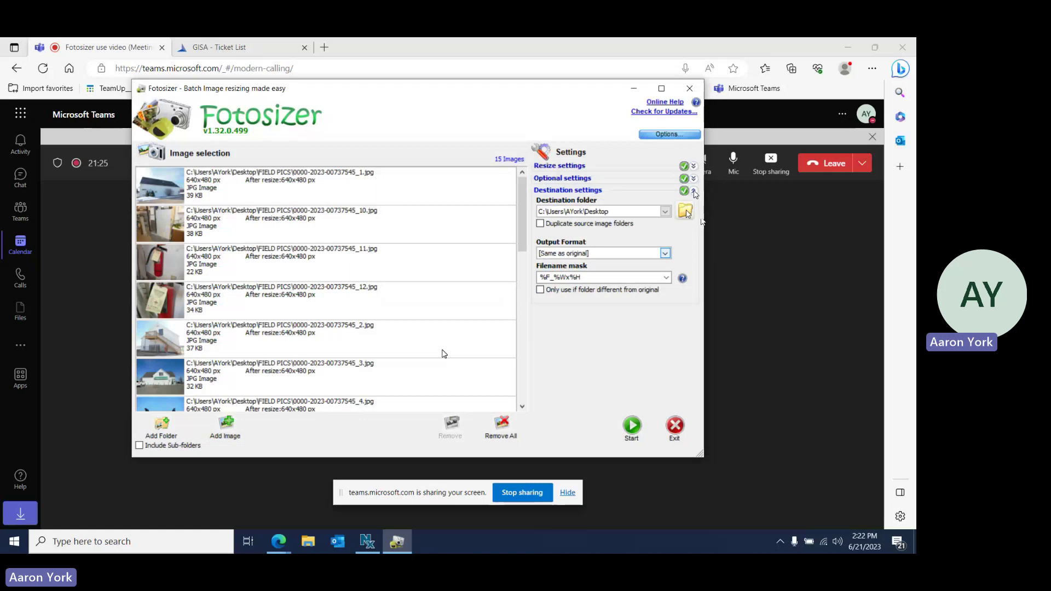
Set Fotosizer's destination folder to RESIZED PICS on the Desktop
click(686, 212)
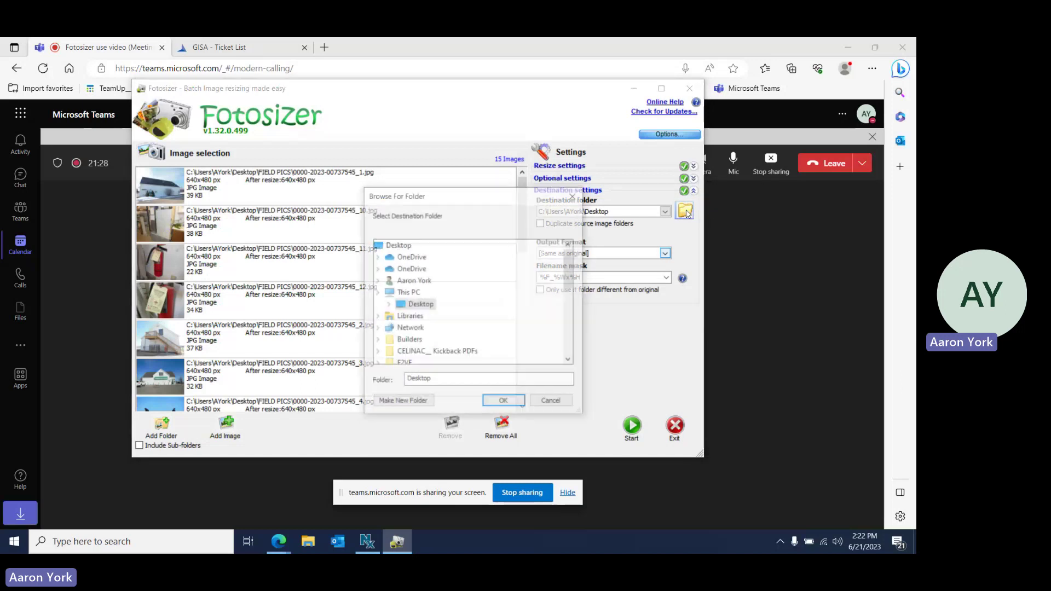
click(570, 360)
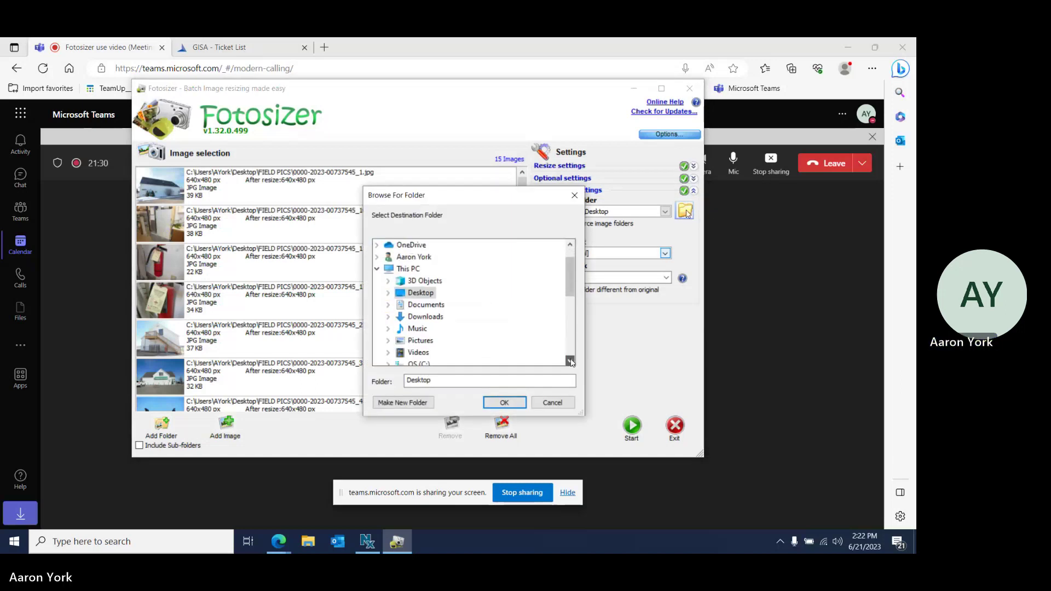
drag(570, 362, 570, 361)
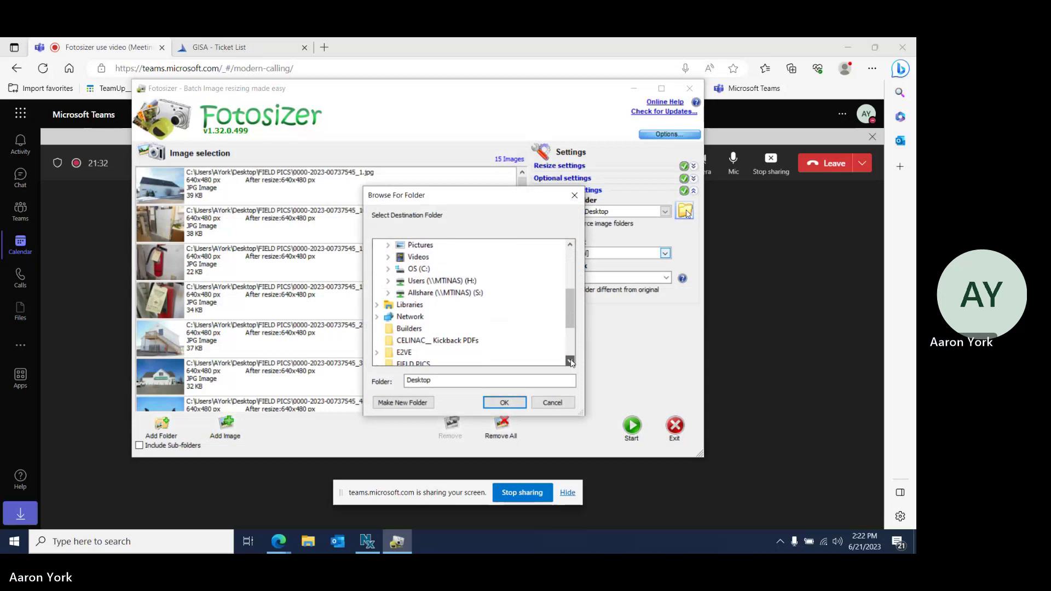
scroll(570, 350, down, 3)
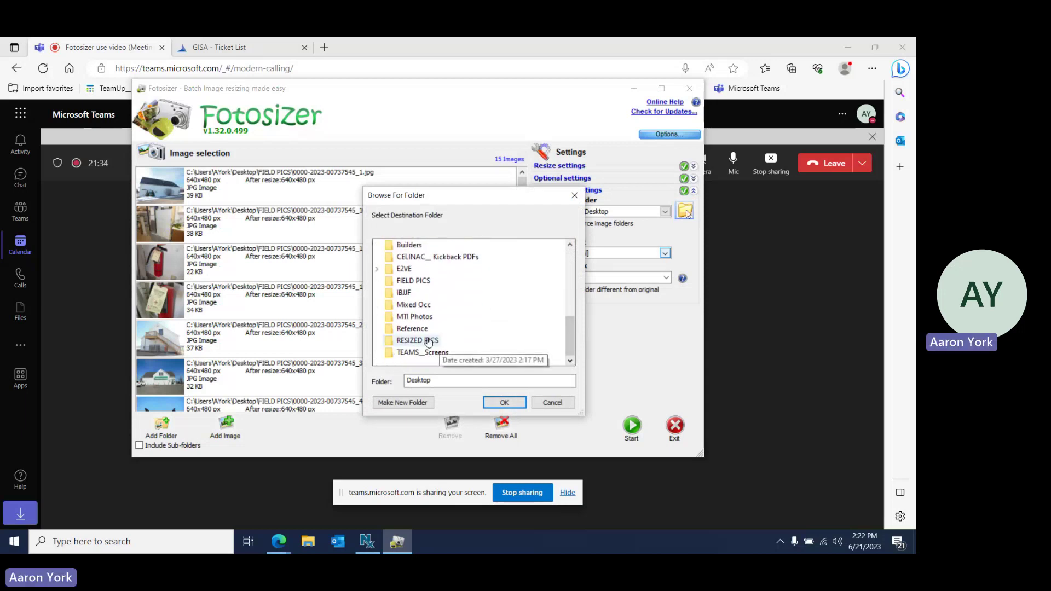
click(429, 340)
click(513, 404)
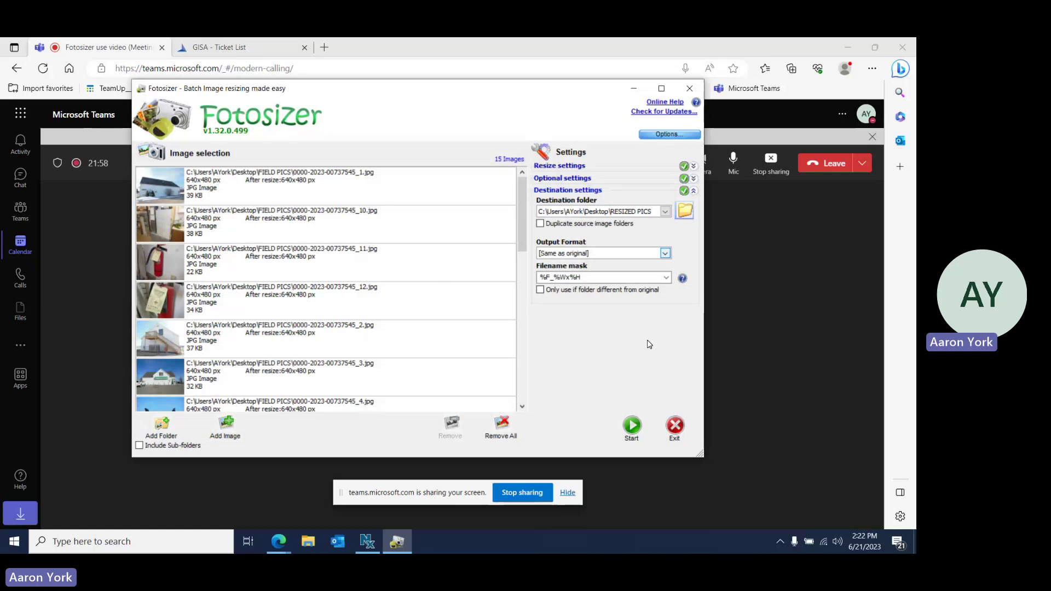
Resize all 15 photos into RESIZED PICS, then launch File Explorer to check them
click(633, 426)
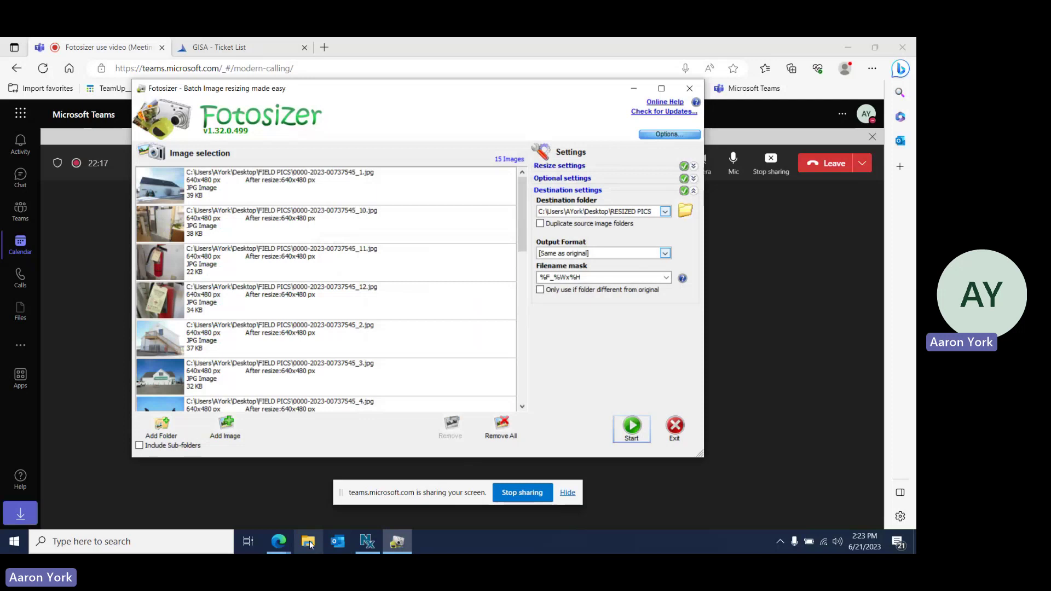
click(310, 544)
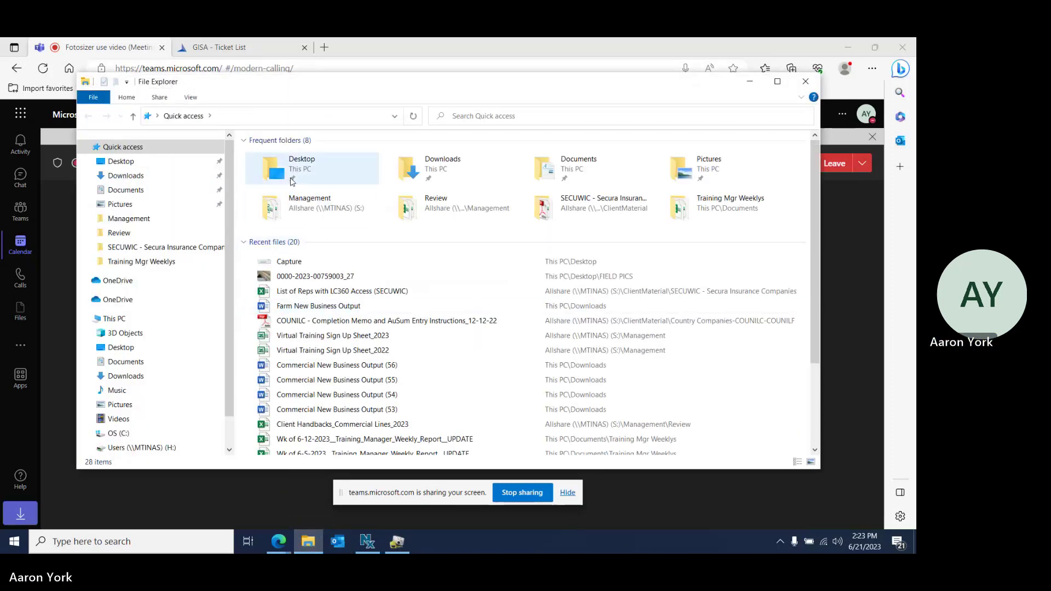
Browse the Desktop into RESIZED PICS to view the 15 _640x480 photos
double_click(274, 169)
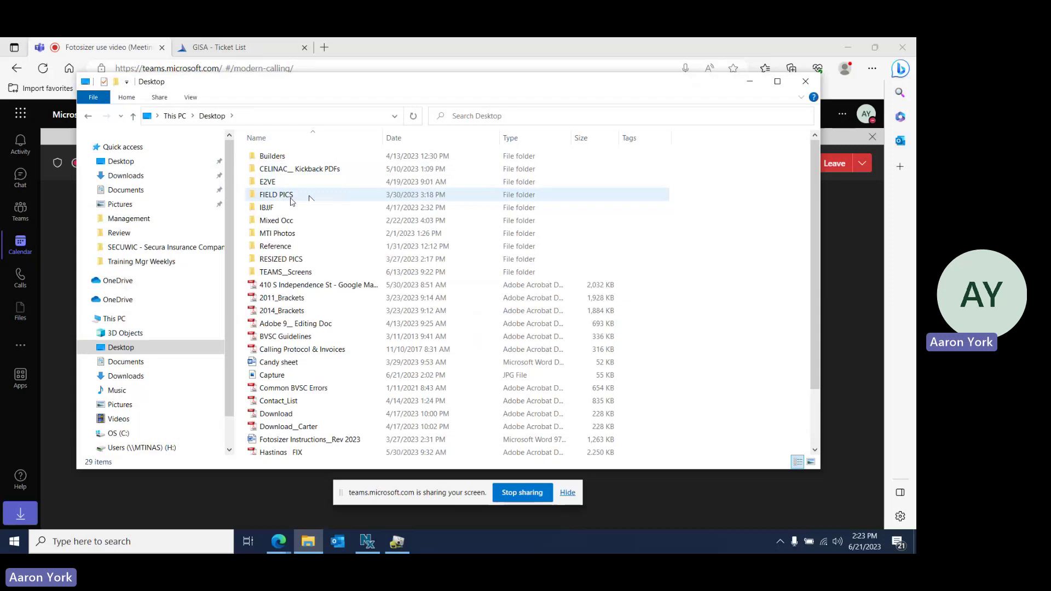
scroll(279, 262, down, 2)
scroll(279, 263, up, 2)
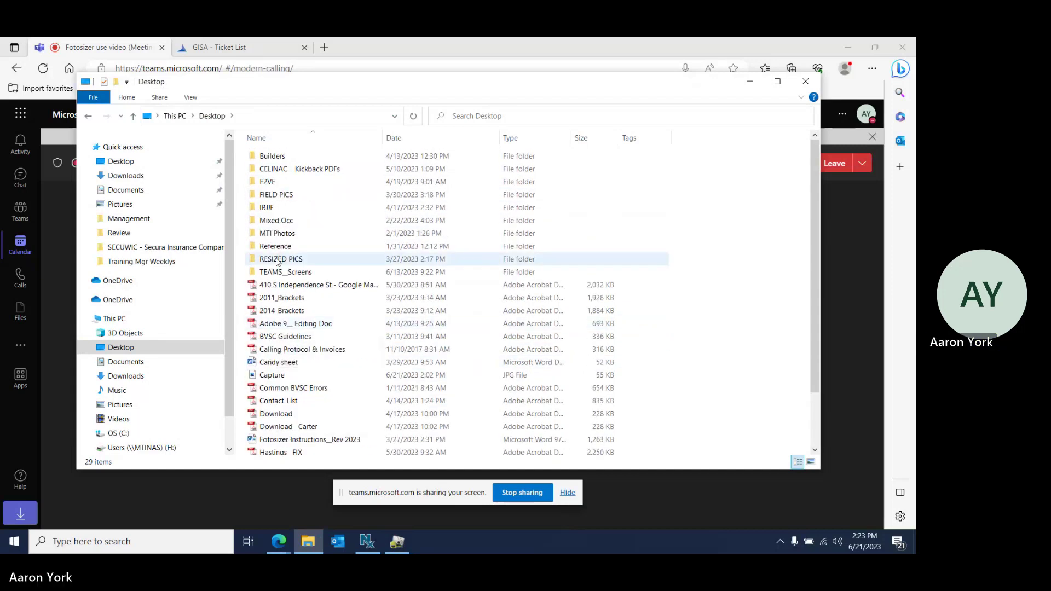
double_click(278, 260)
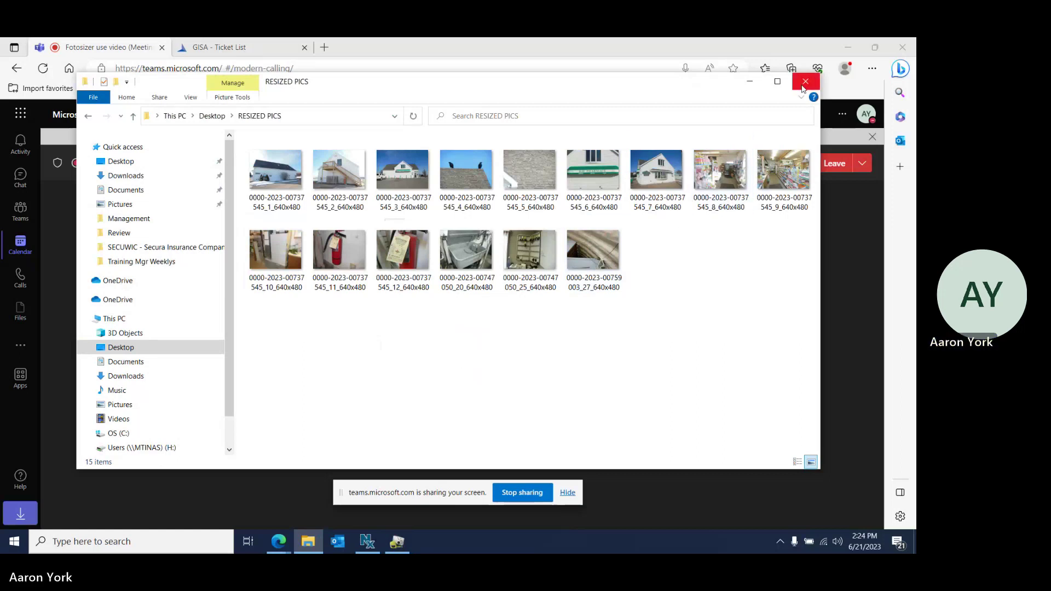
Close the photo folder, clear and exit Fotosizer, then bring up the GISA Ticket List tab
click(803, 87)
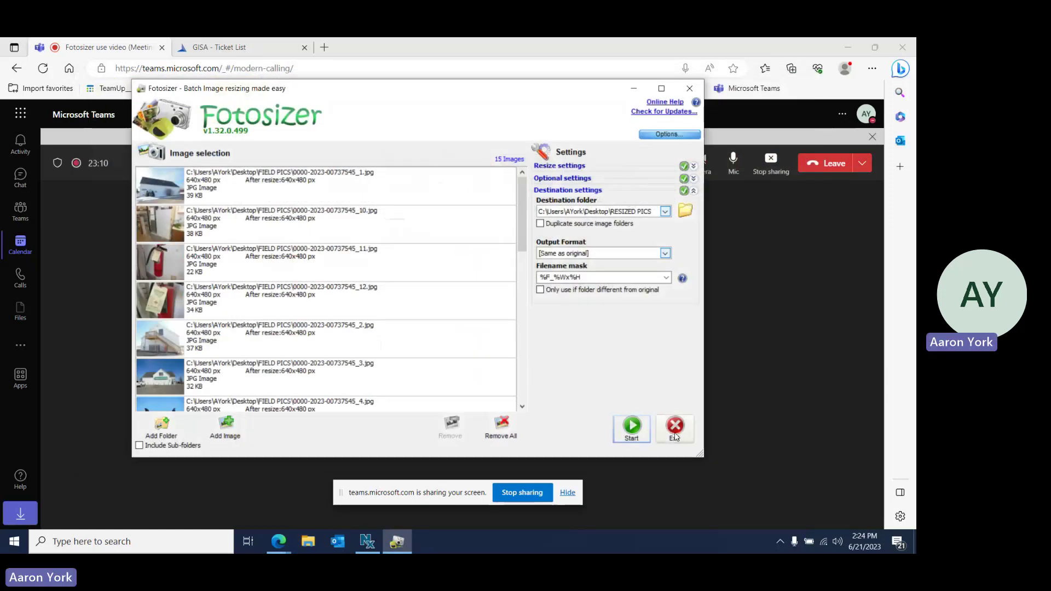
key(Delete)
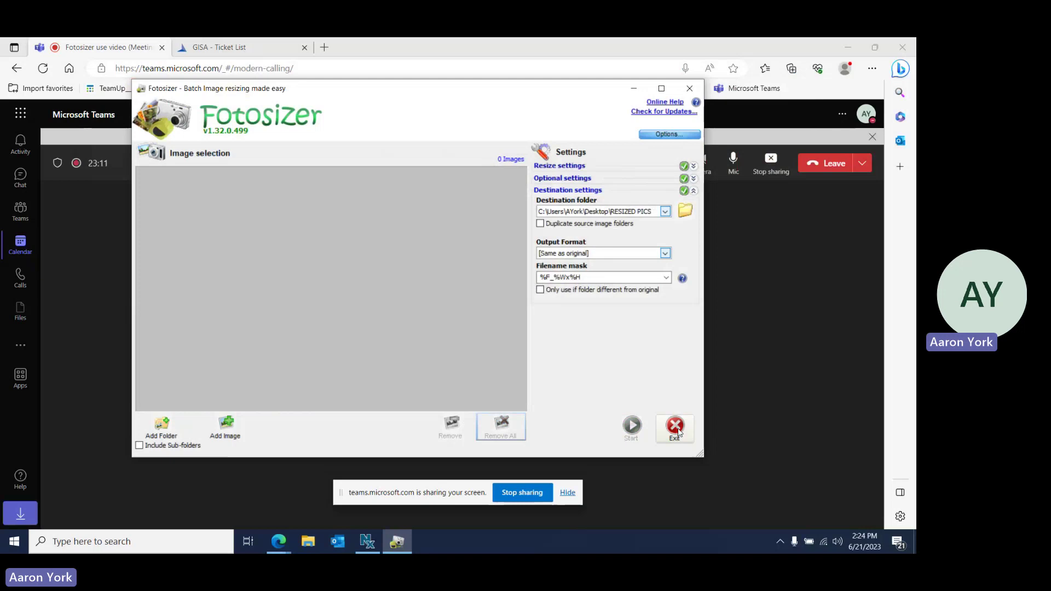
click(663, 435)
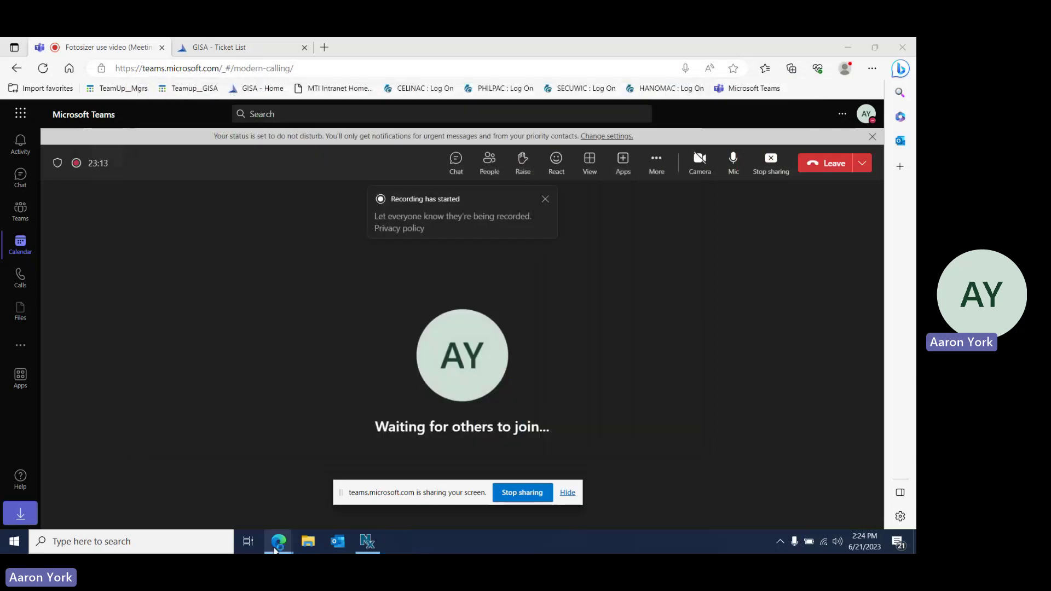
mouse_move(275, 547)
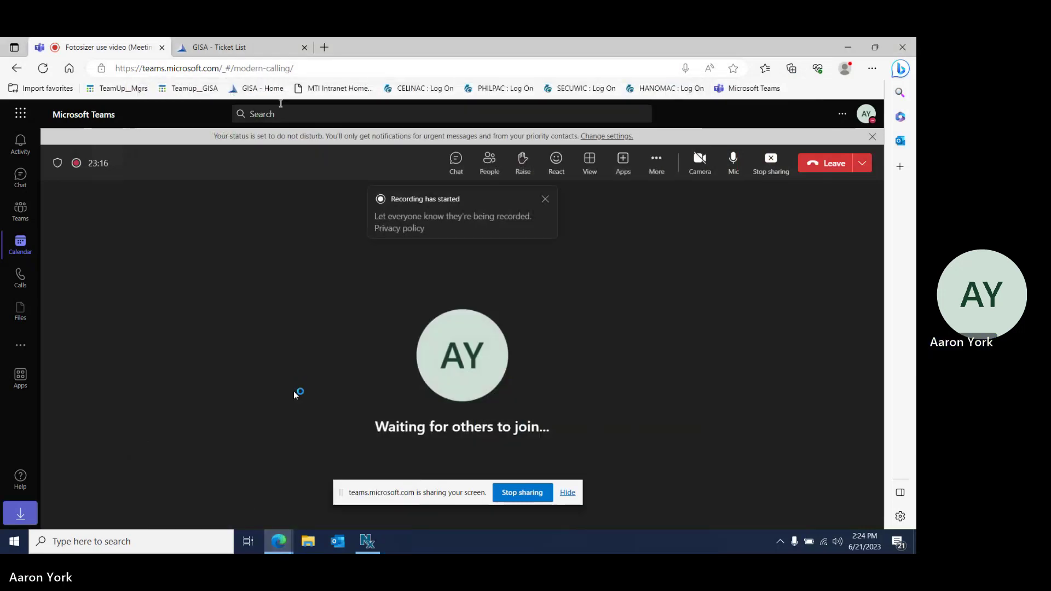
click(229, 51)
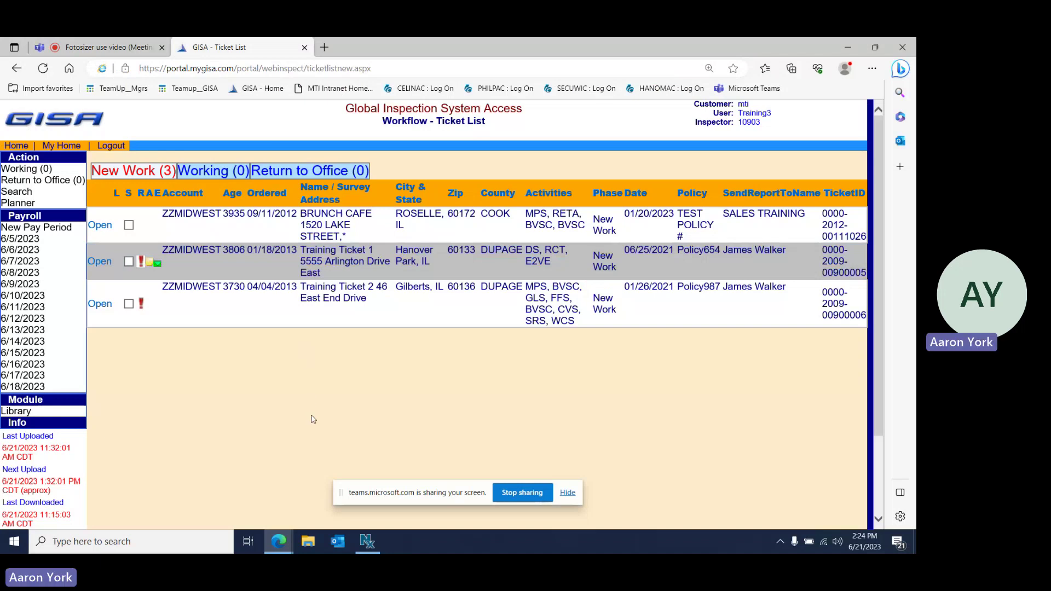
Open Training Ticket 1's Photos (0) window, start a new upload and browse for files
click(98, 262)
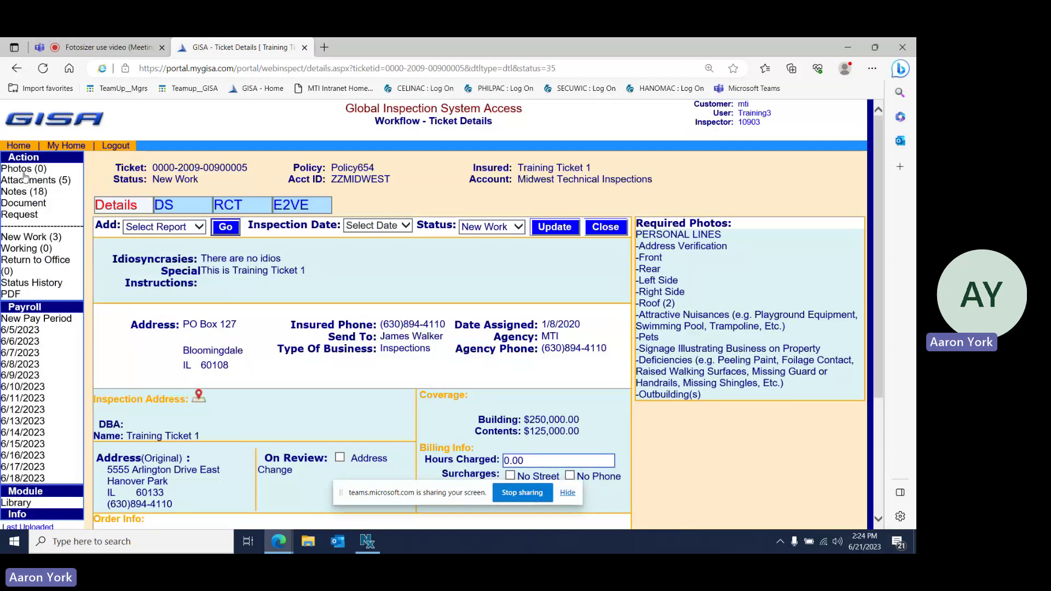
click(18, 171)
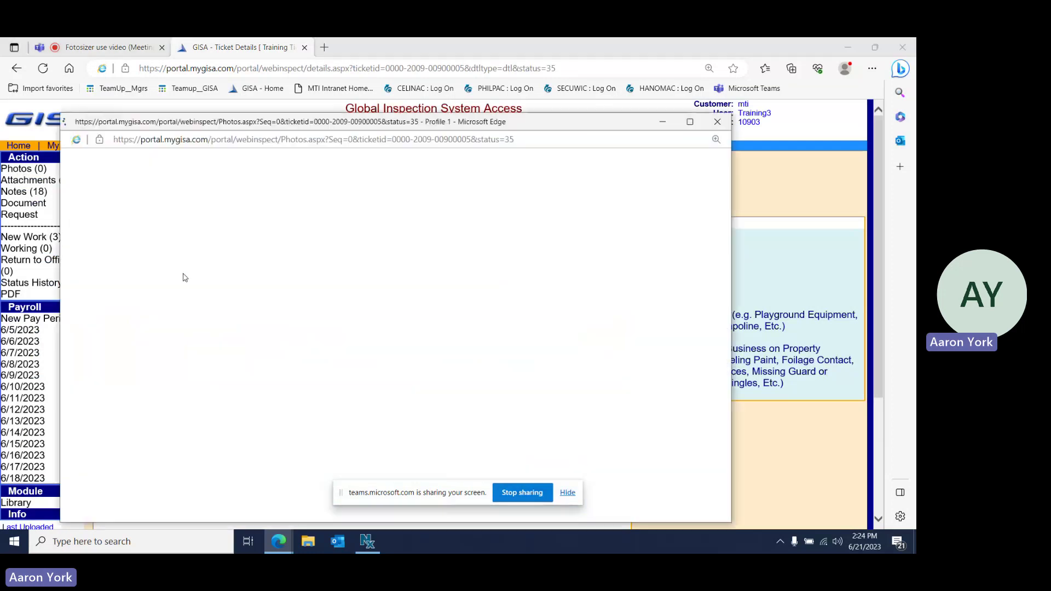
drag(399, 126, 410, 78)
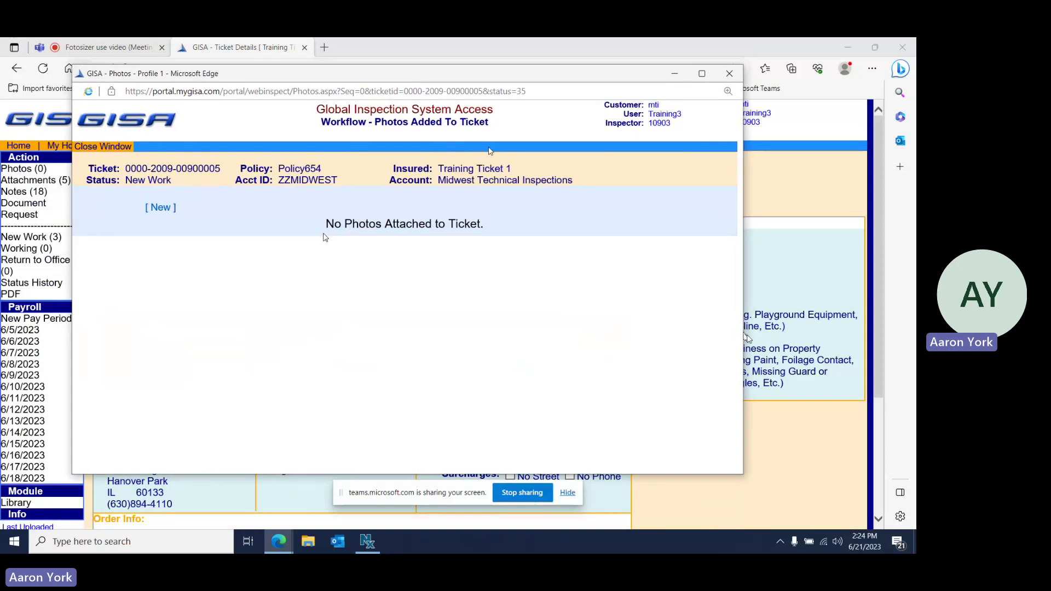
click(162, 211)
click(462, 251)
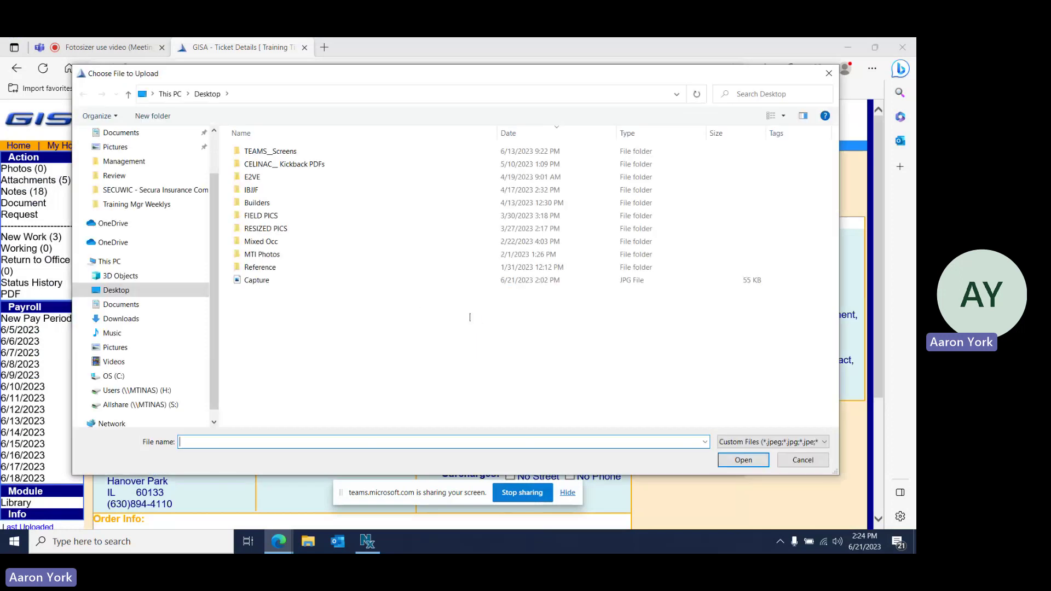
Select all 15 photos in RESIZED PICS, first through last, and open them for upload
double_click(257, 228)
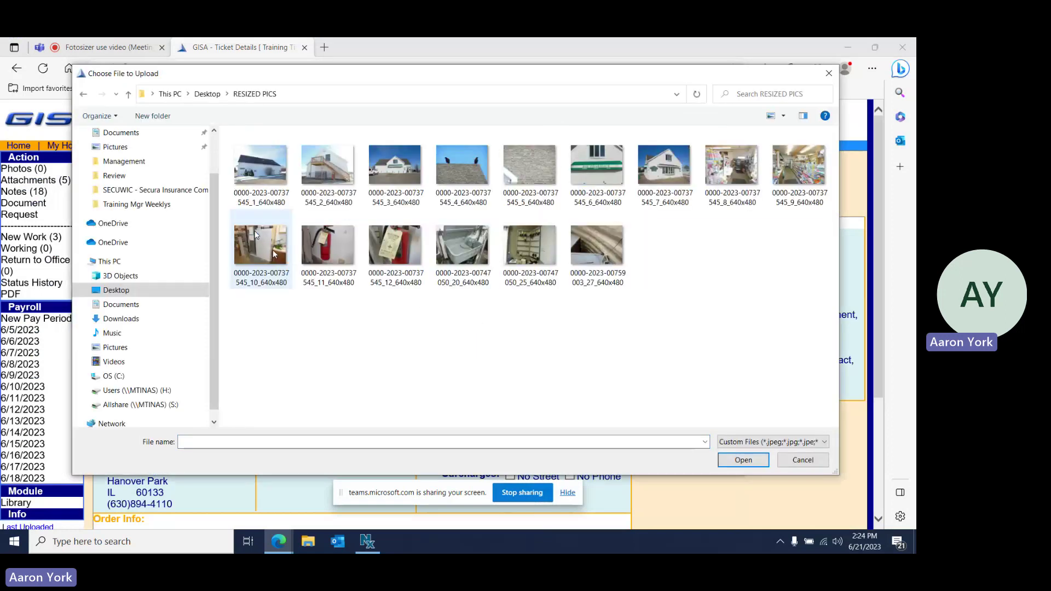
key(Down)
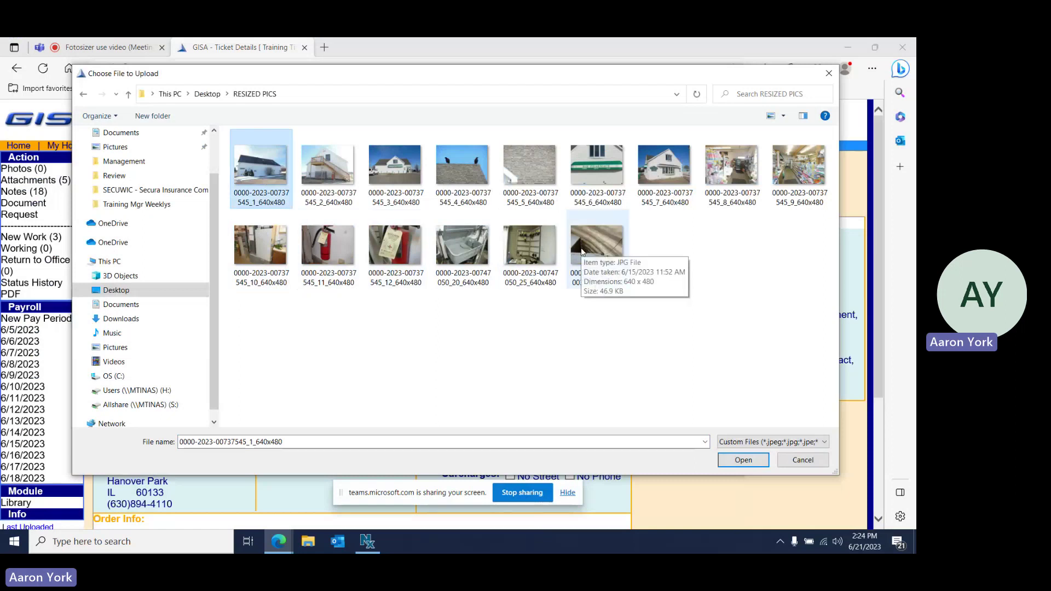
shift+click(581, 252)
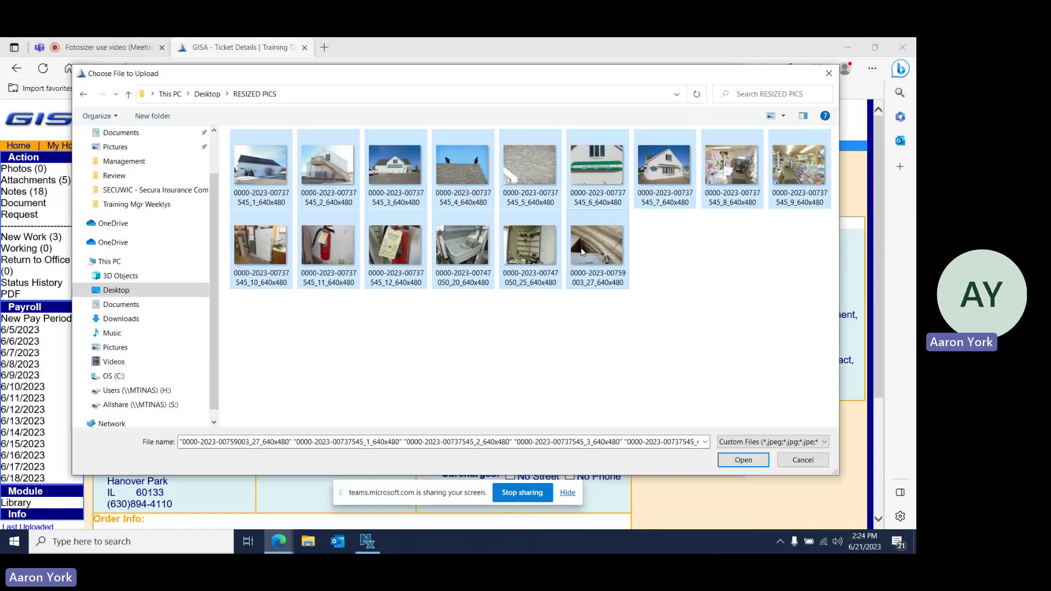
click(742, 460)
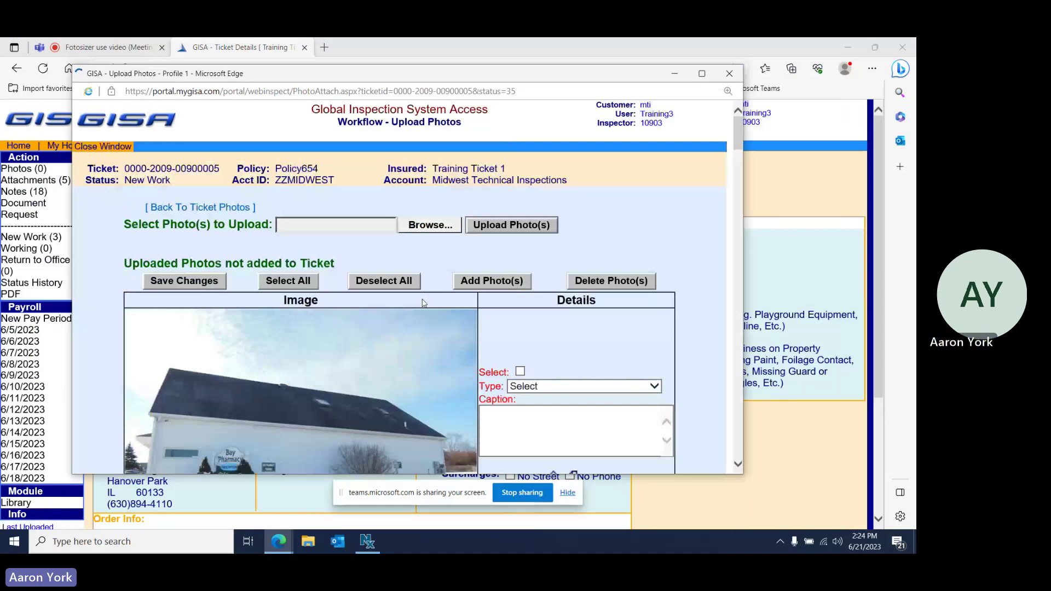
Scroll through the uploaded photo list, then switch back to the Teams meeting
scroll(418, 297, down, 2)
key(alt+Tab)
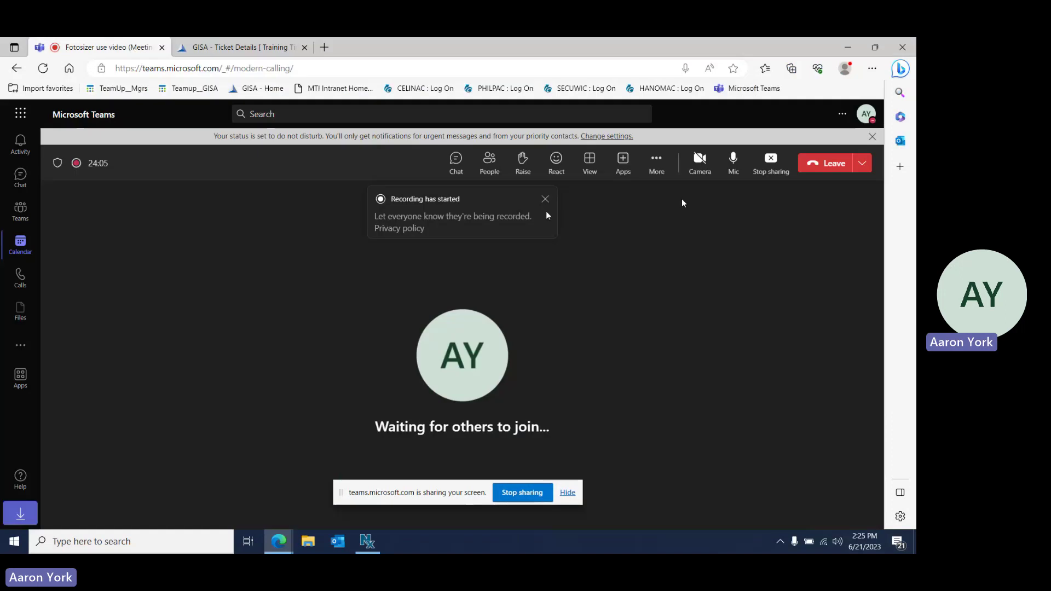